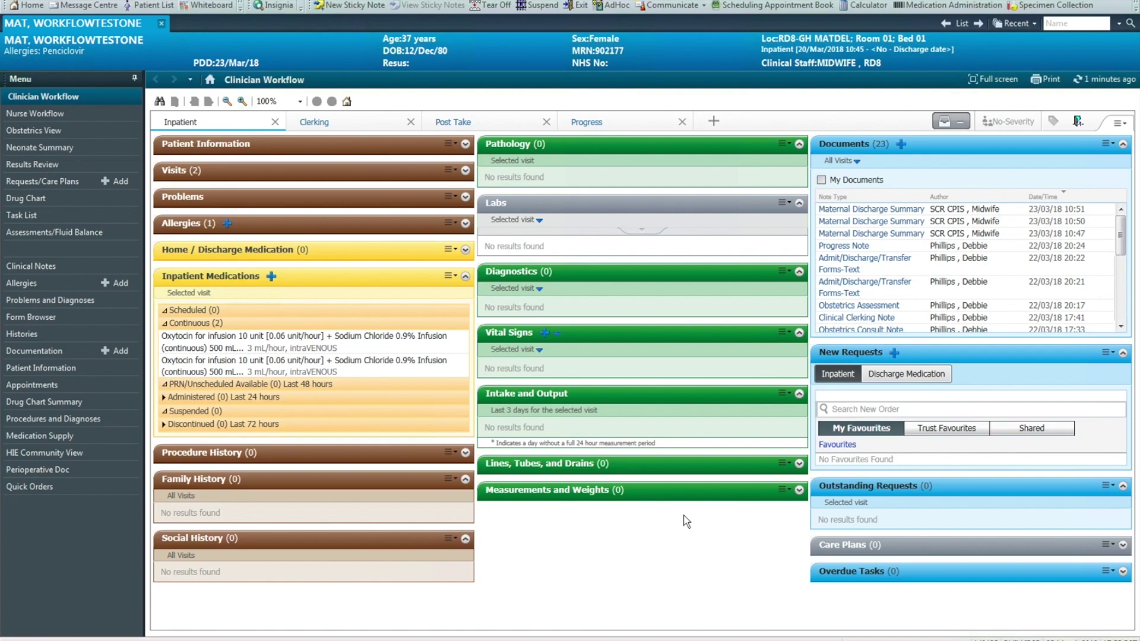
Open the patient's Obstetrics View and show the Intrapartum page.
{"action": "left_click", "coordinate": [32, 130]}
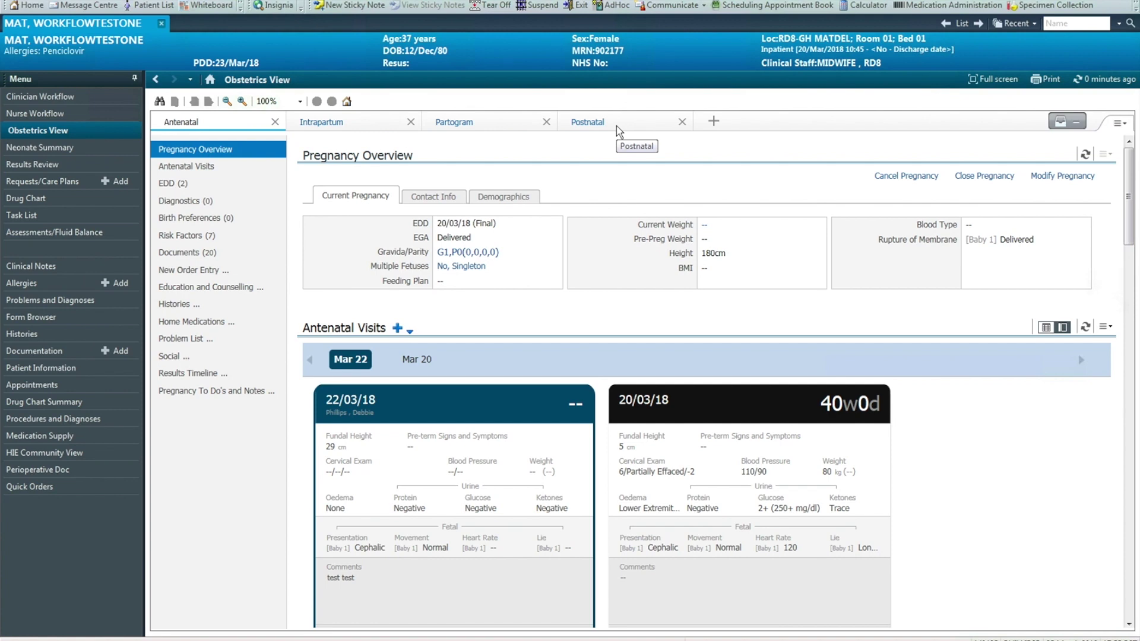
{"action": "left_click", "coordinate": [340, 123]}
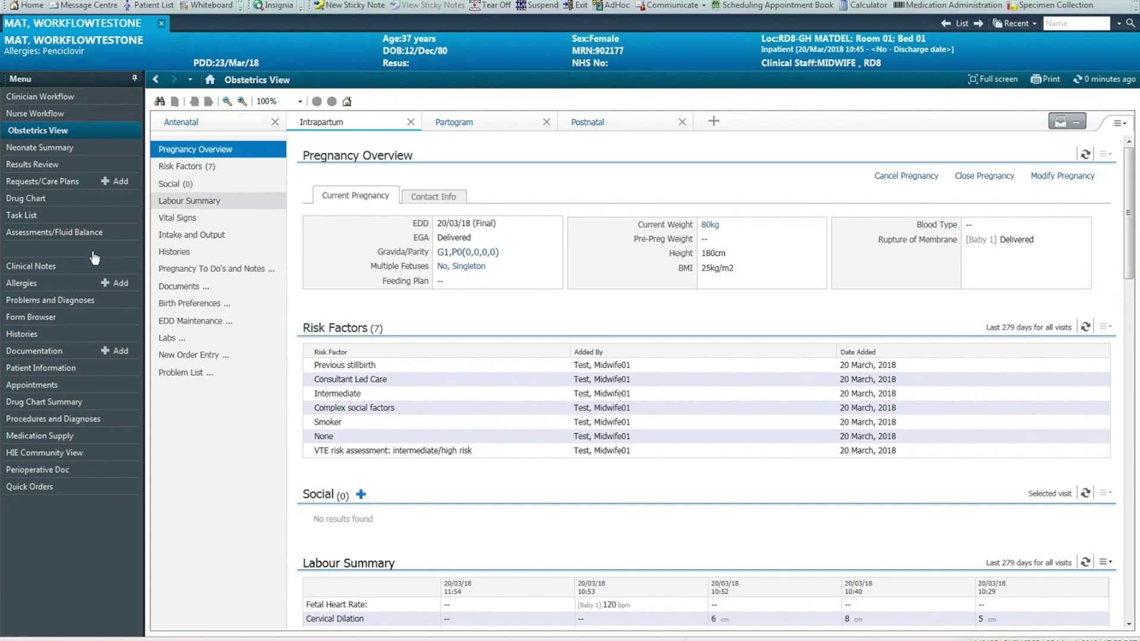
Start an Obstetrics Assessment clinical note with the subject "review in labour" and try to consult the Obstetrics View while drafting it.
{"action": "left_click", "coordinate": [48, 265]}
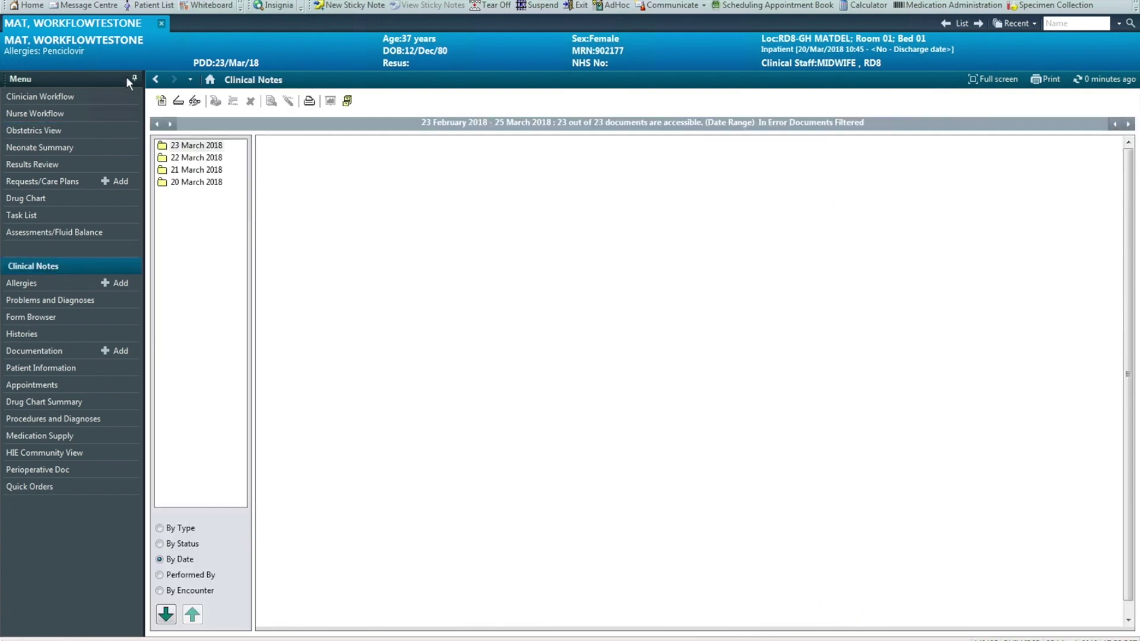
{"action": "left_click", "coordinate": [161, 100]}
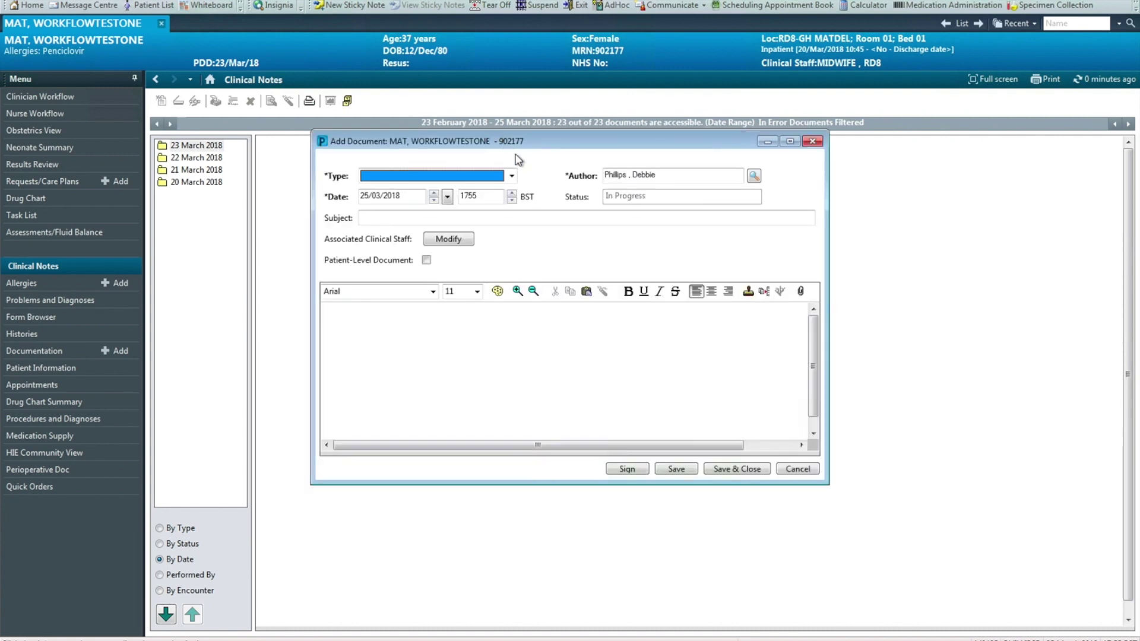
{"action": "left_click", "coordinate": [509, 175]}
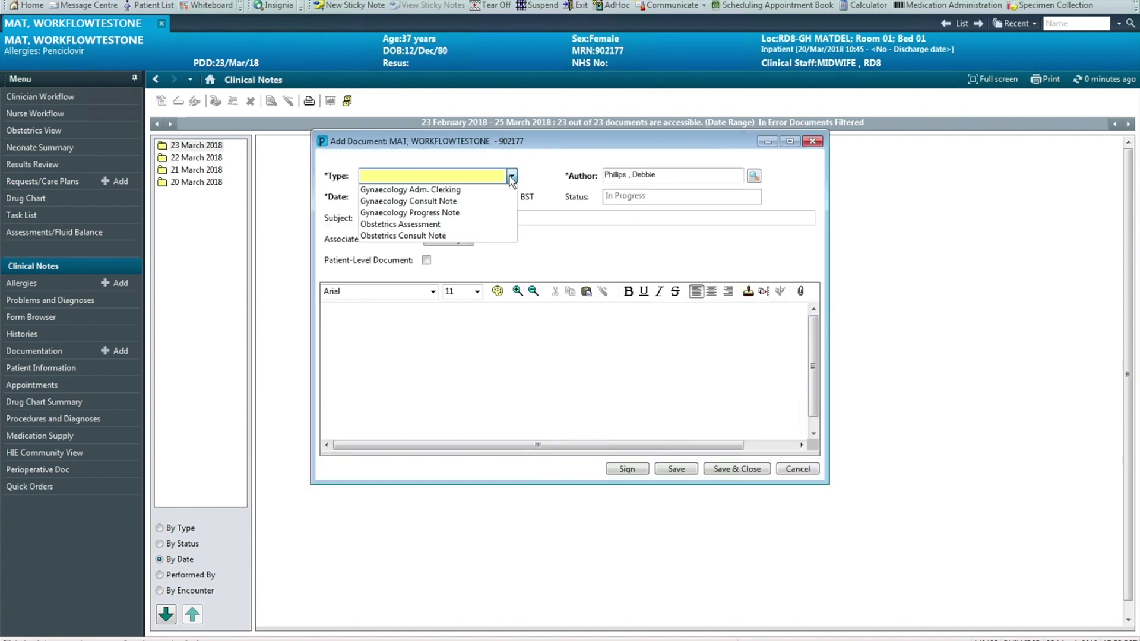
{"action": "left_click", "coordinate": [438, 224]}
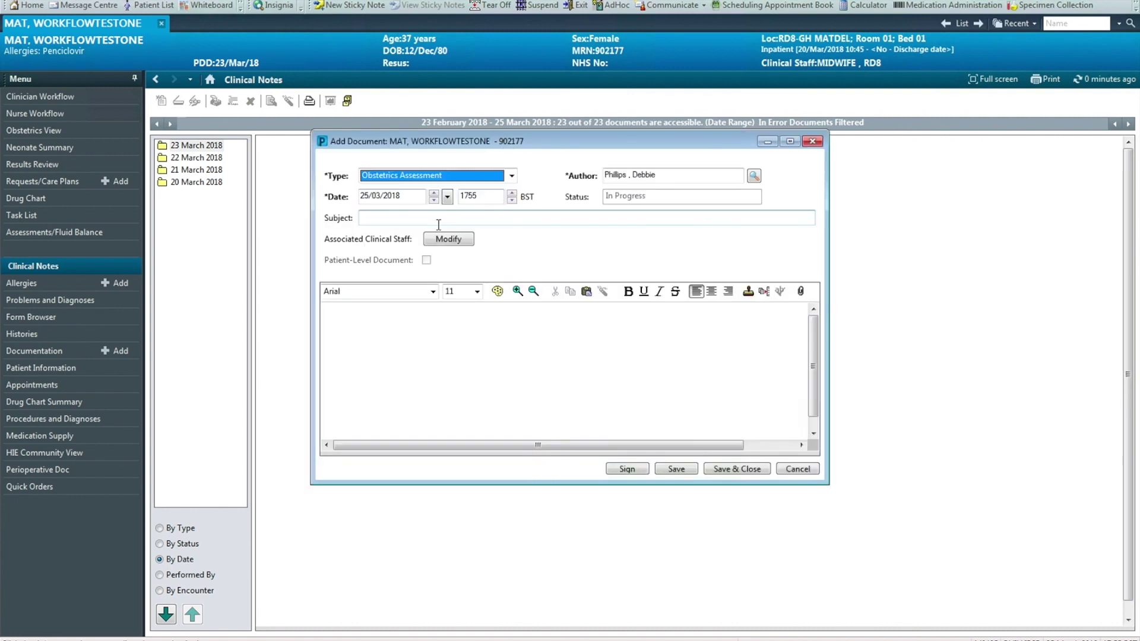
{"action": "left_click", "coordinate": [397, 216]}
{"action": "type", "text": "review in "}
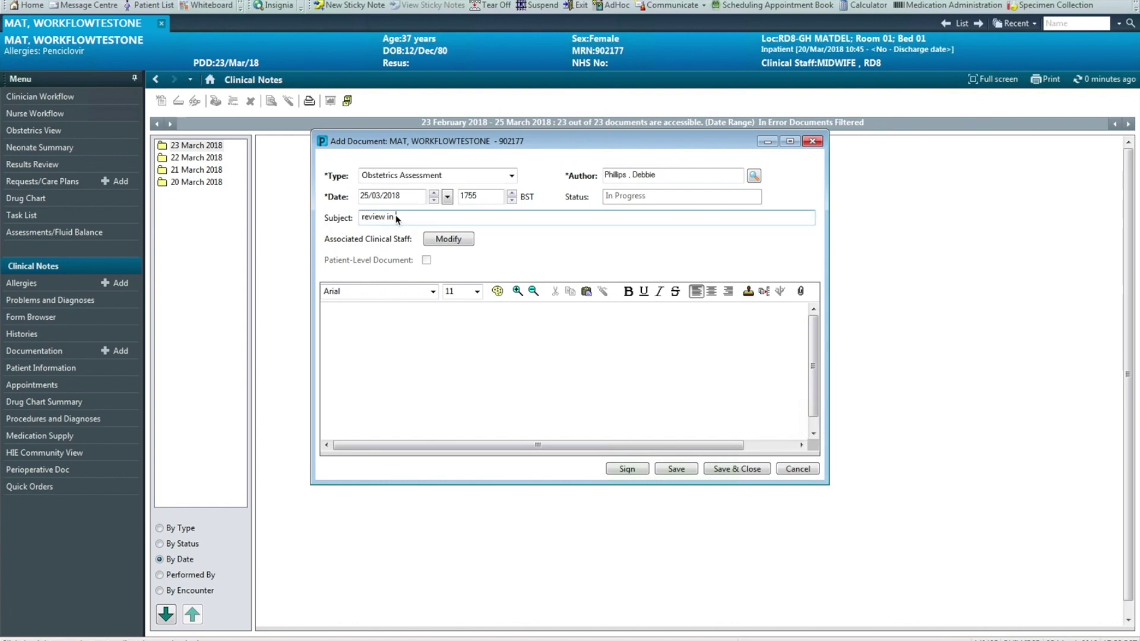
{"action": "type", "text": "labour"}
{"action": "left_click", "coordinate": [340, 319]}
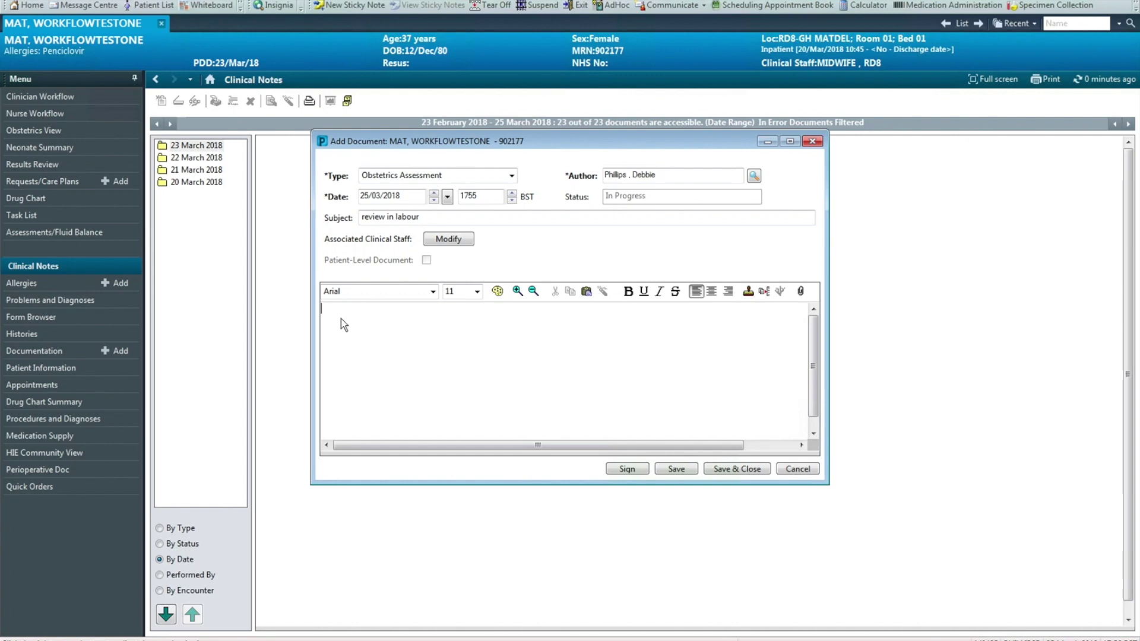
{"action": "left_click", "coordinate": [69, 128]}
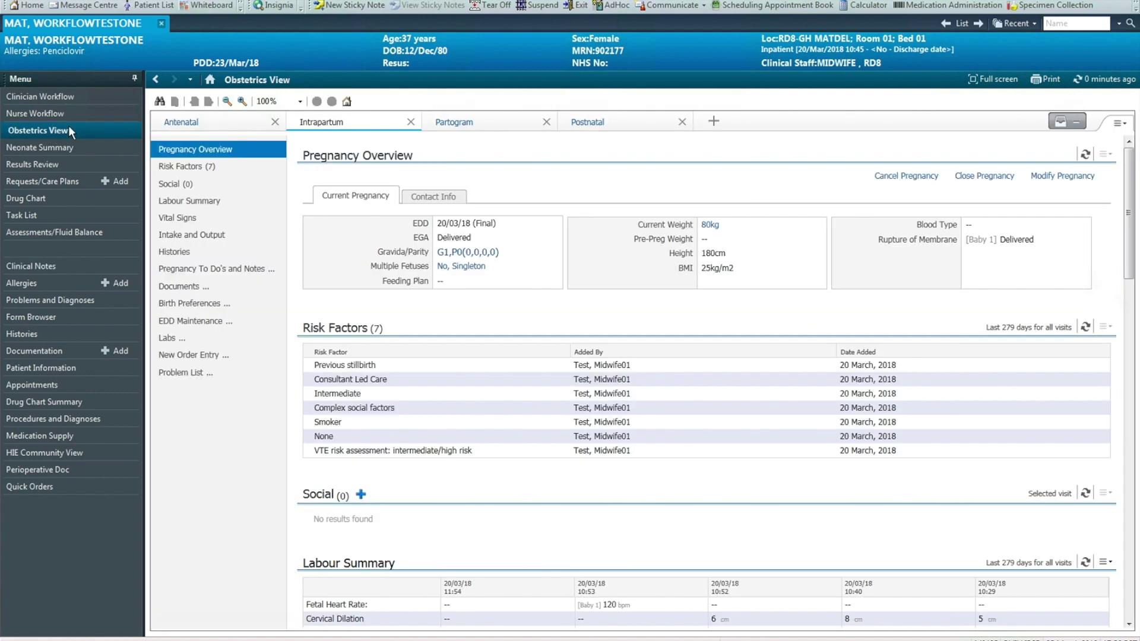
{"action": "left_click", "coordinate": [31, 266]}
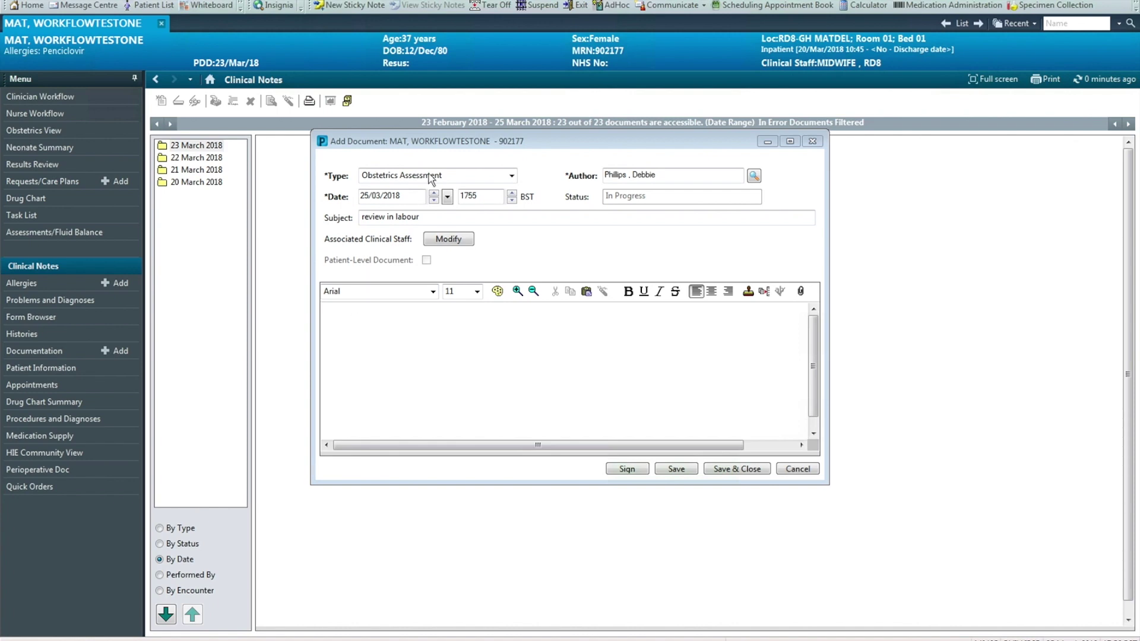
Tear off Clinical Notes into its own window, place the main chart alongside it, and close the unfinished note.
{"action": "left_click", "coordinate": [476, 6]}
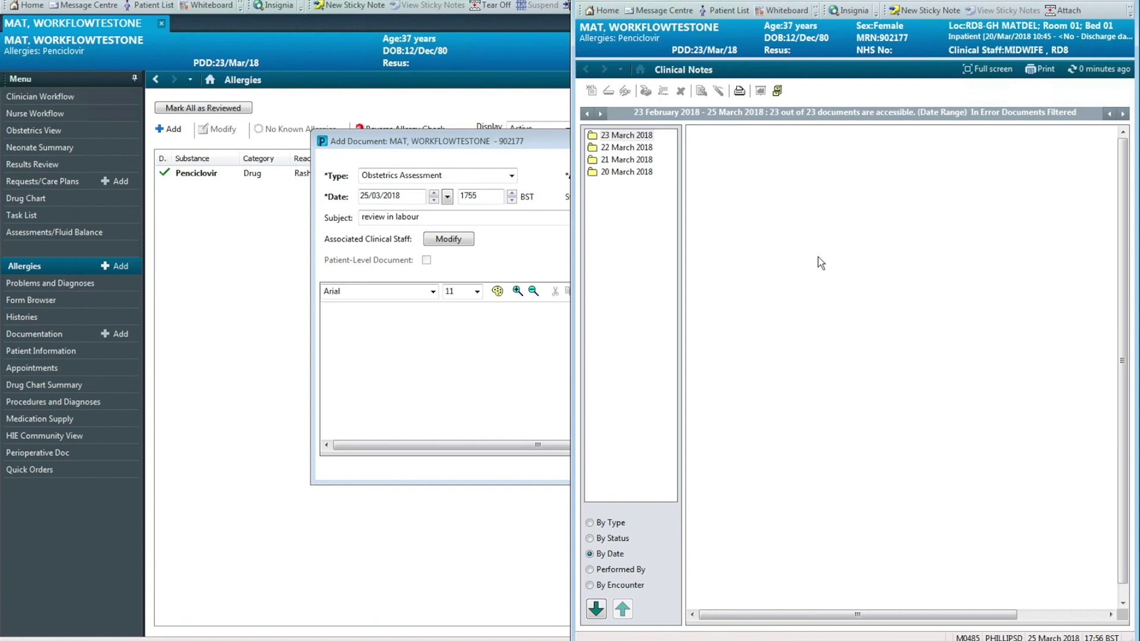
{"action": "left_click", "coordinate": [272, 288]}
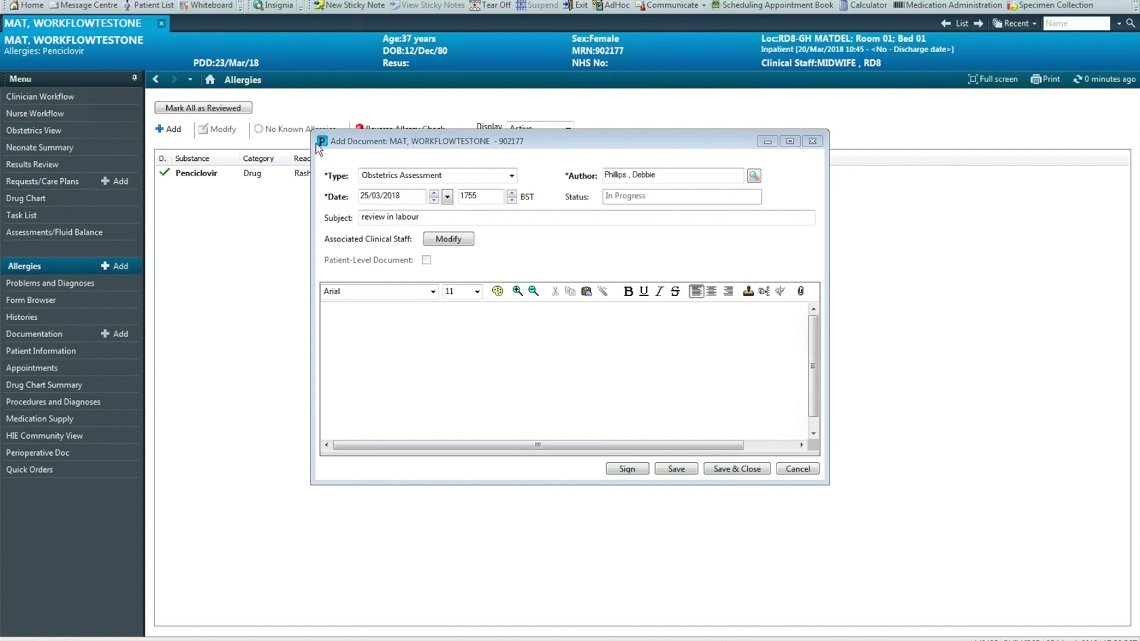
{"action": "key", "text": "super+Left"}
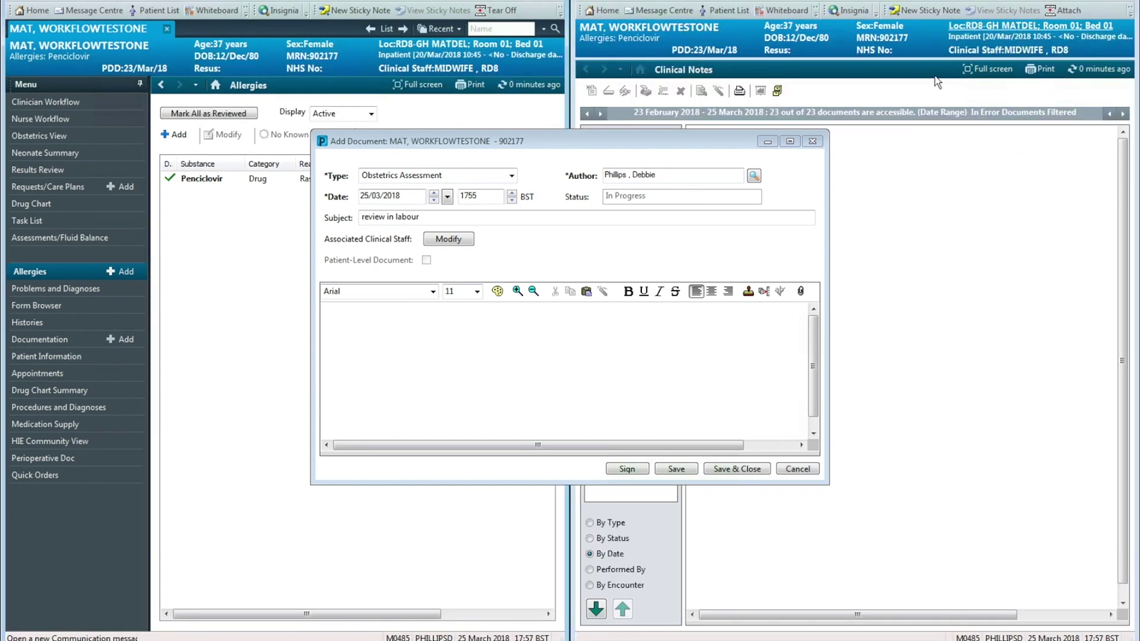
{"action": "left_click", "coordinate": [812, 141]}
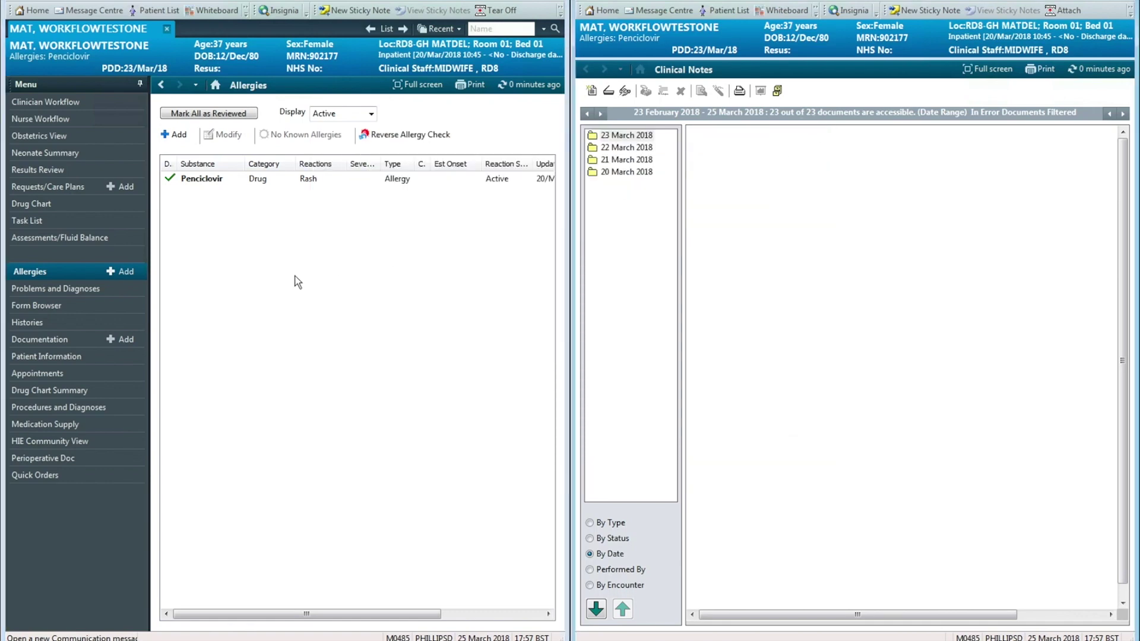
Review the Intrapartum page of the Obstetrics View in the main chart and switch to the Antenatal page.
{"action": "left_click", "coordinate": [38, 130]}
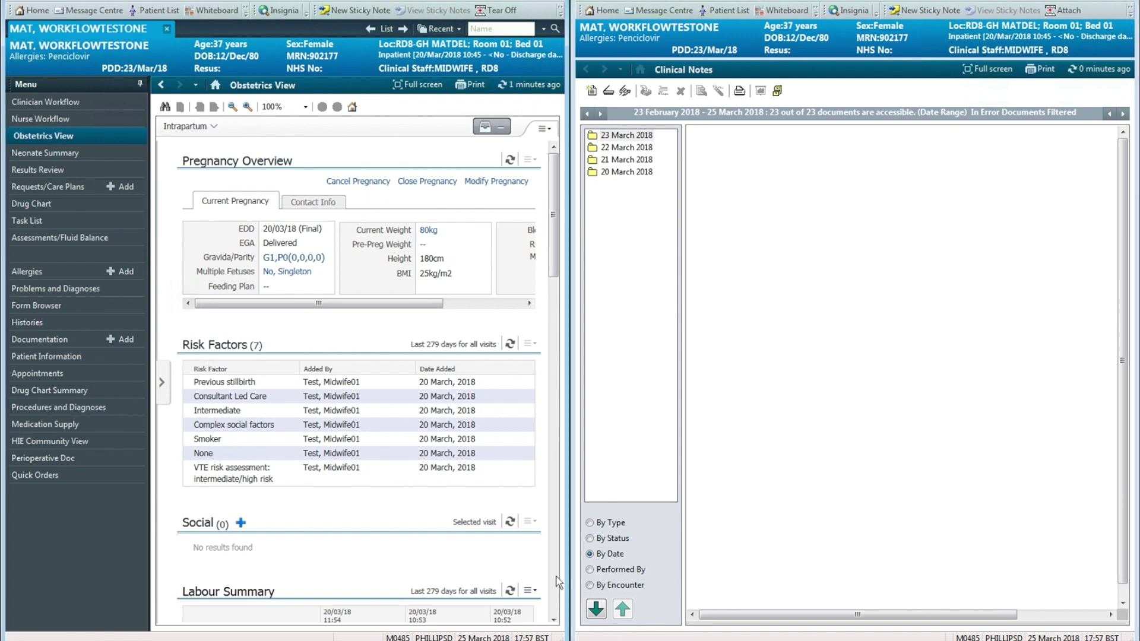
{"action": "left_click_drag", "start_coordinate": [554, 621], "coordinate": [556, 624]}
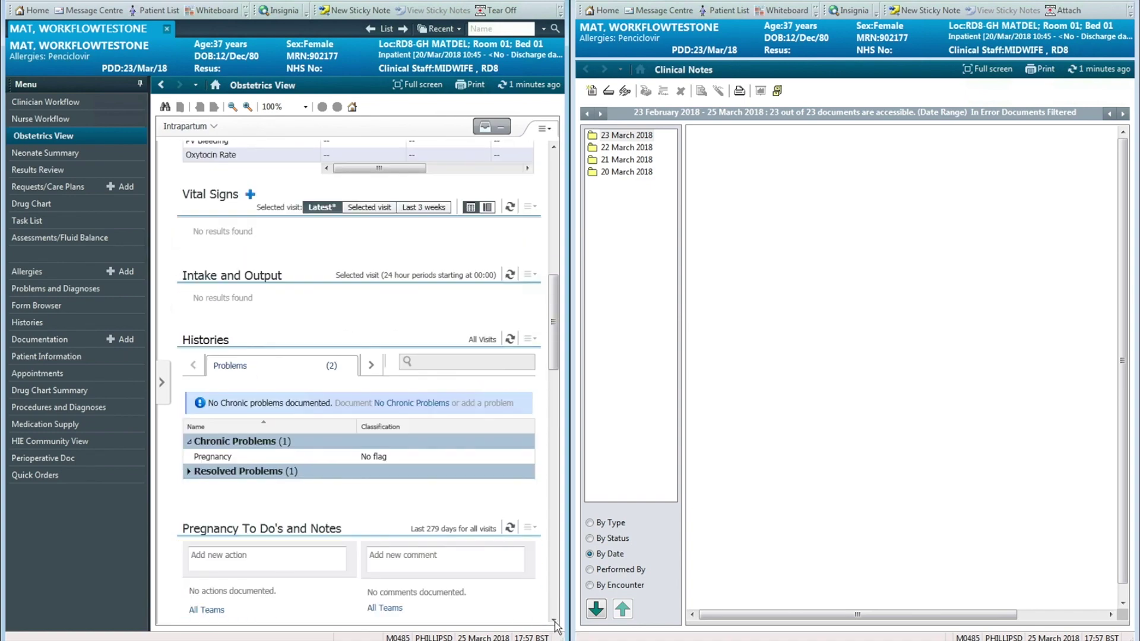
{"action": "left_click_drag", "start_coordinate": [553, 319], "coordinate": [538, 176]}
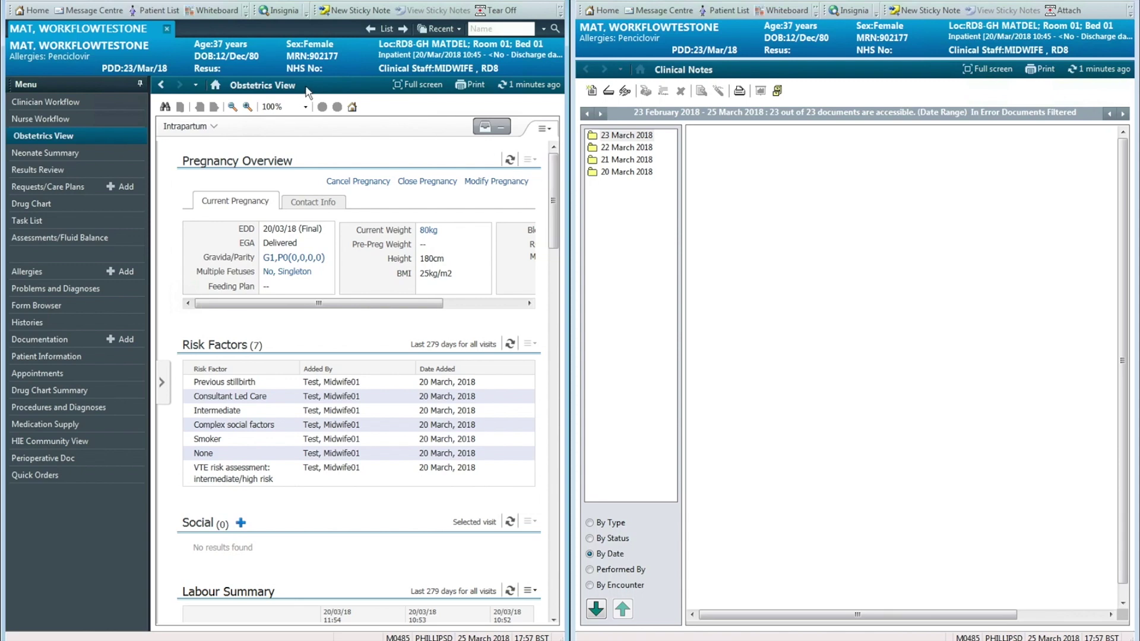
{"action": "left_click", "coordinate": [216, 129]}
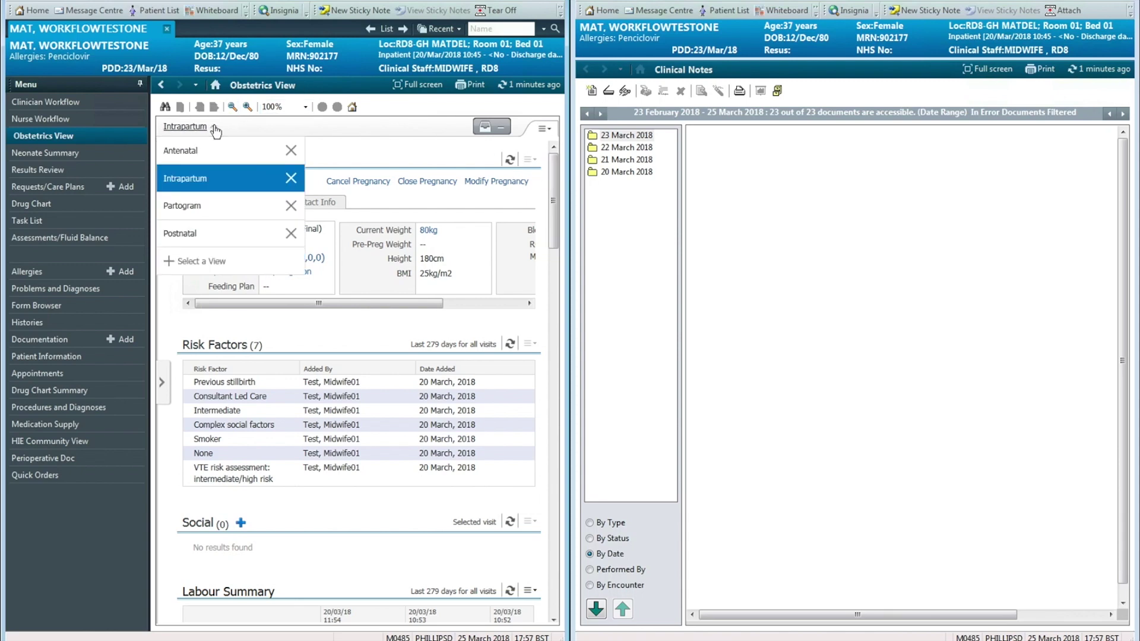
{"action": "left_click", "coordinate": [191, 152]}
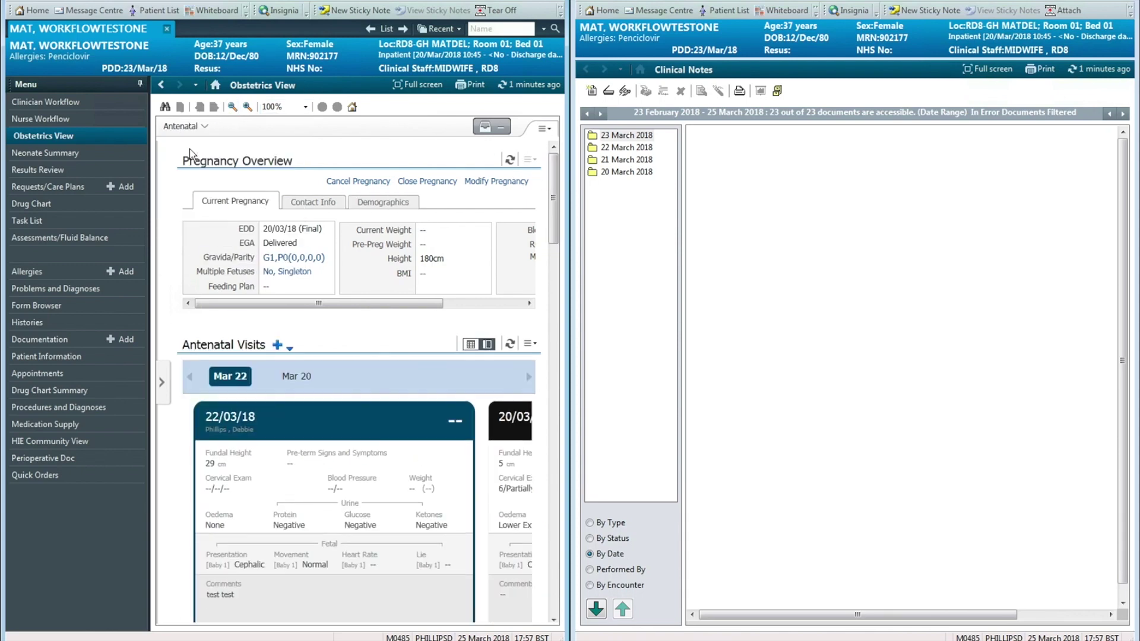
Open the Partogram page and examine its overview, fetal heart rate and labour curve charts.
{"action": "left_click", "coordinate": [206, 130]}
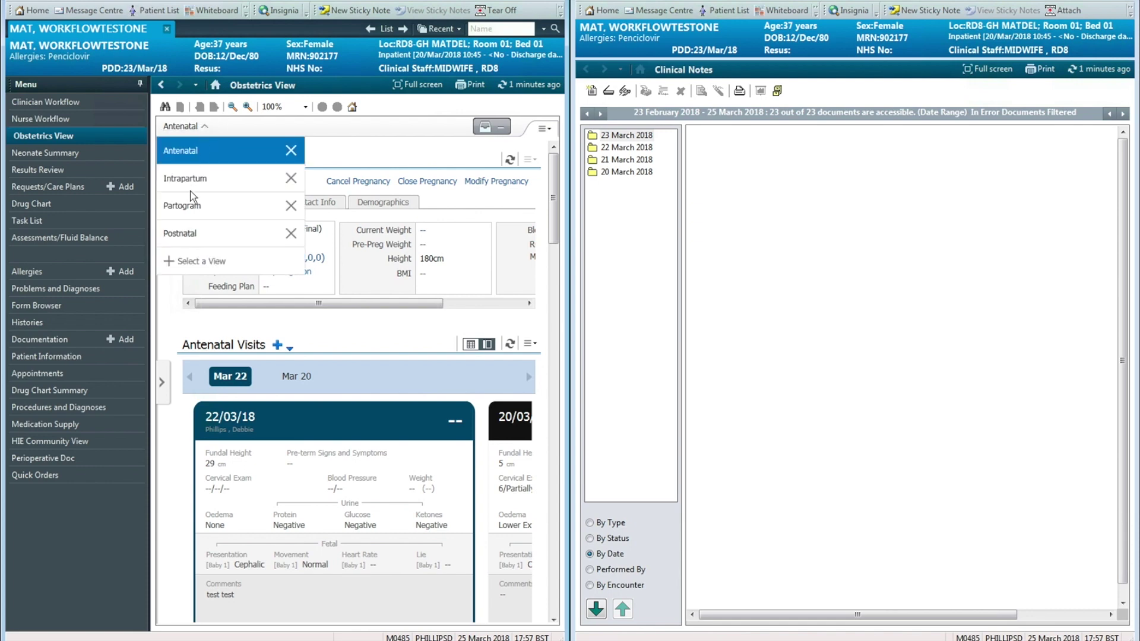
{"action": "left_click", "coordinate": [183, 208]}
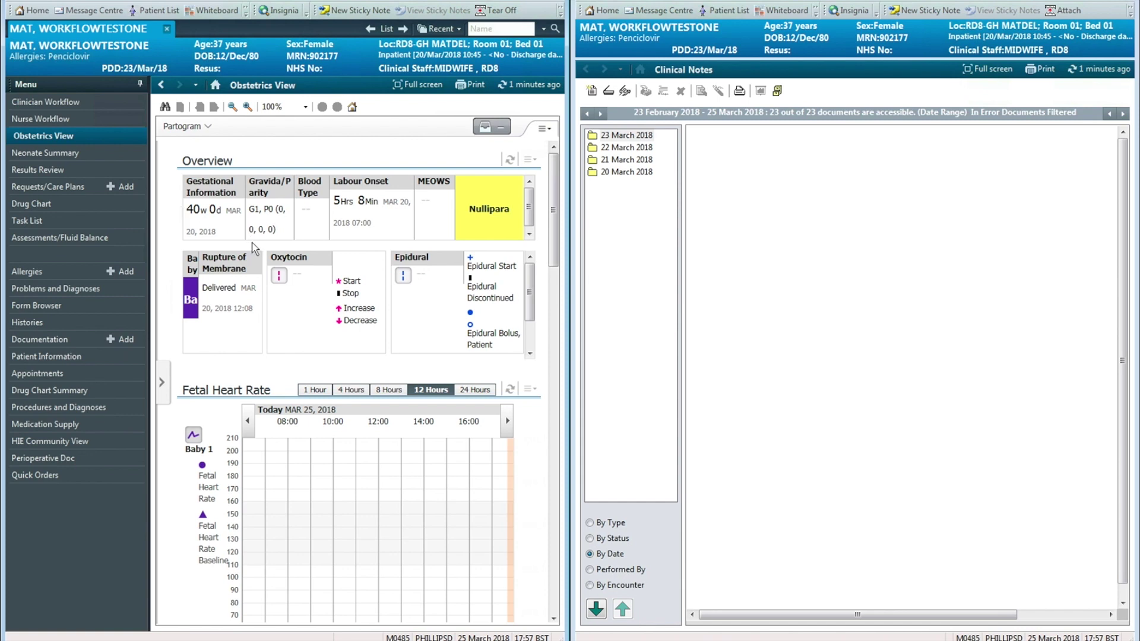
{"action": "scroll", "coordinate": [247, 325], "scroll_direction": "down", "scroll_amount": 1}
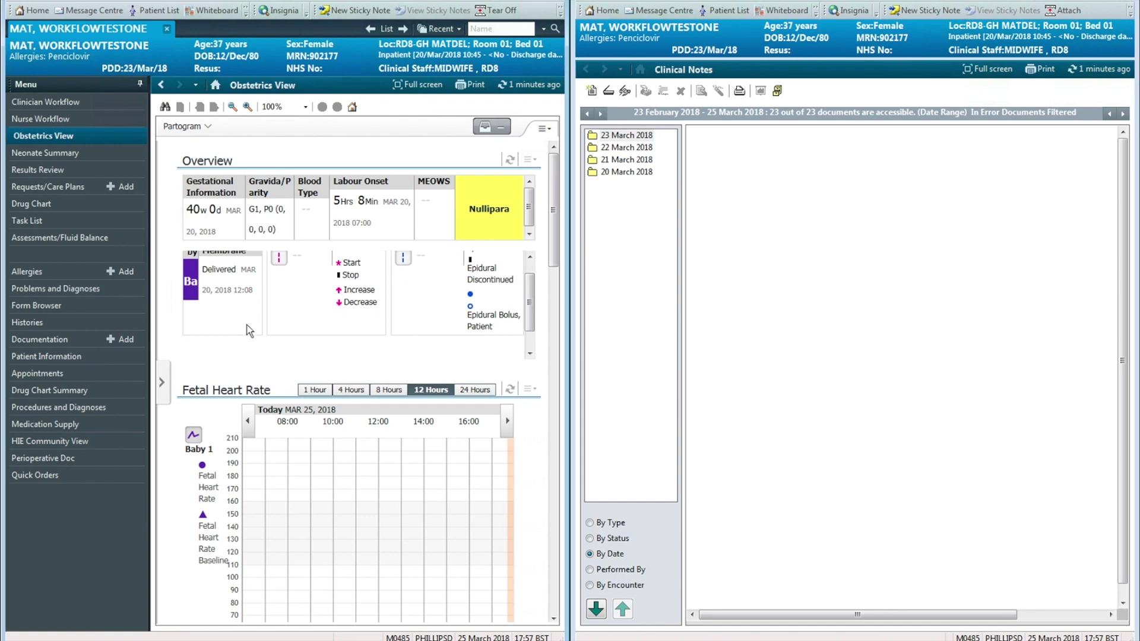
{"action": "left_click", "coordinate": [249, 422]}
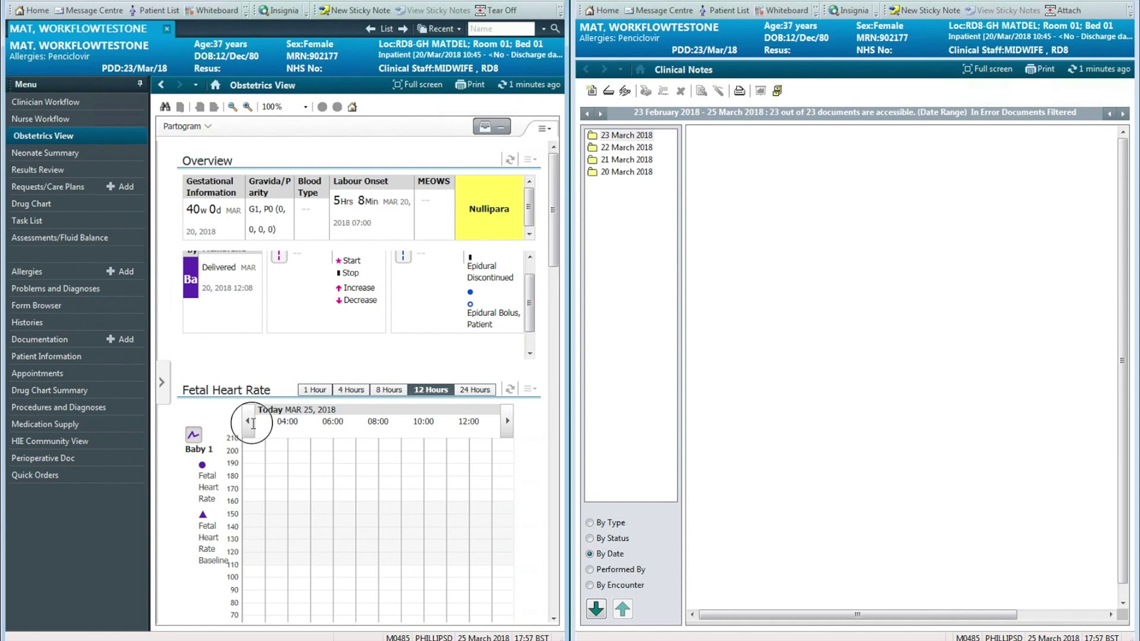
{"action": "left_click", "coordinate": [554, 619]}
{"action": "left_click", "coordinate": [554, 620]}
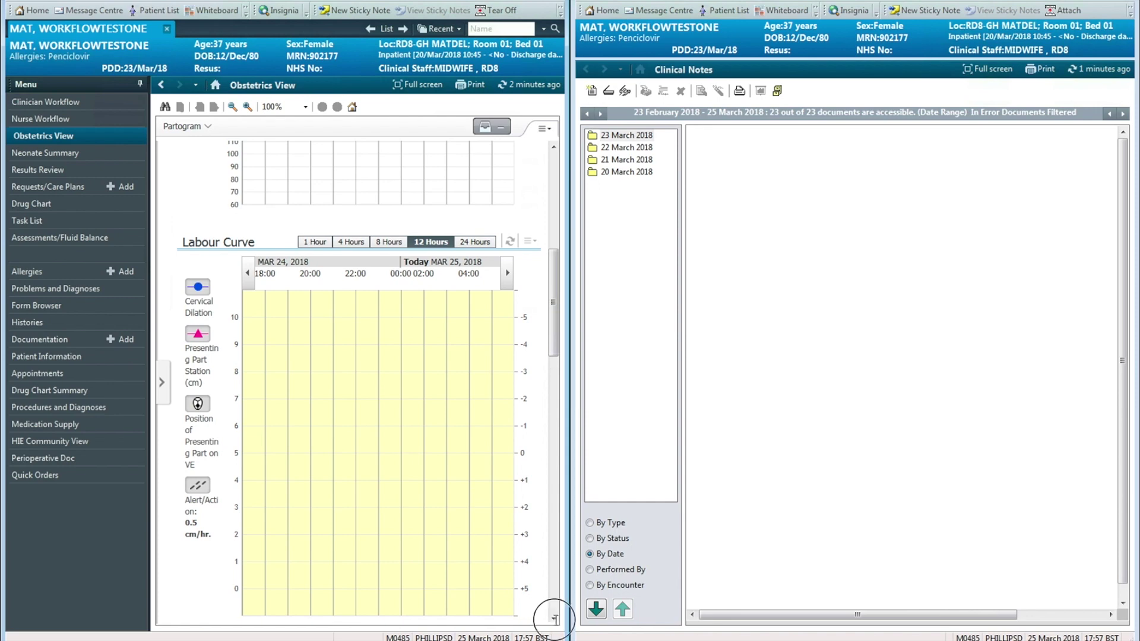
{"action": "scroll", "coordinate": [551, 617], "scroll_direction": "down", "scroll_amount": 3}
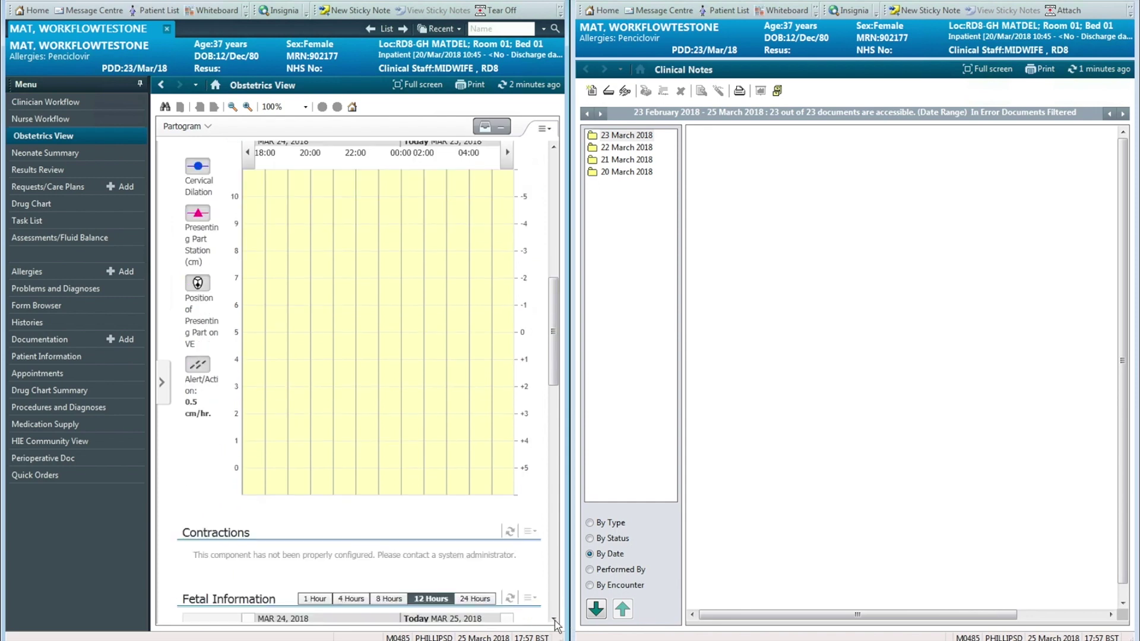
Move the Labour Curve timeline back to 20 March 2018 to show the plotted labour observations.
{"action": "left_click", "coordinate": [554, 147]}
{"action": "left_click", "coordinate": [554, 147]}
{"action": "left_click", "coordinate": [252, 210]}
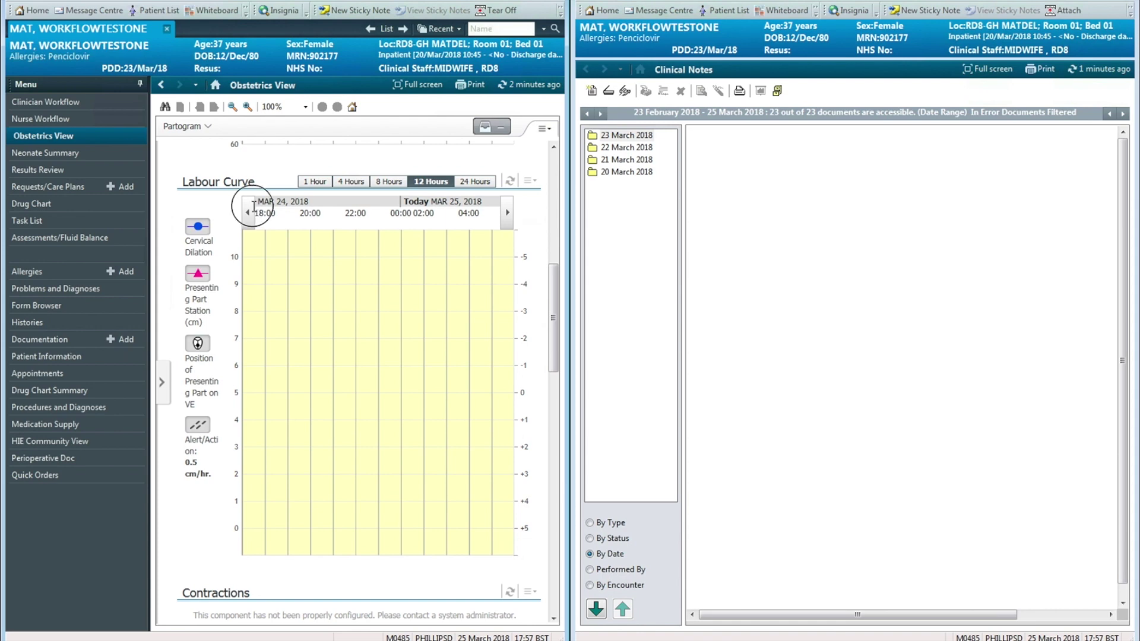
{"action": "left_click", "coordinate": [251, 211]}
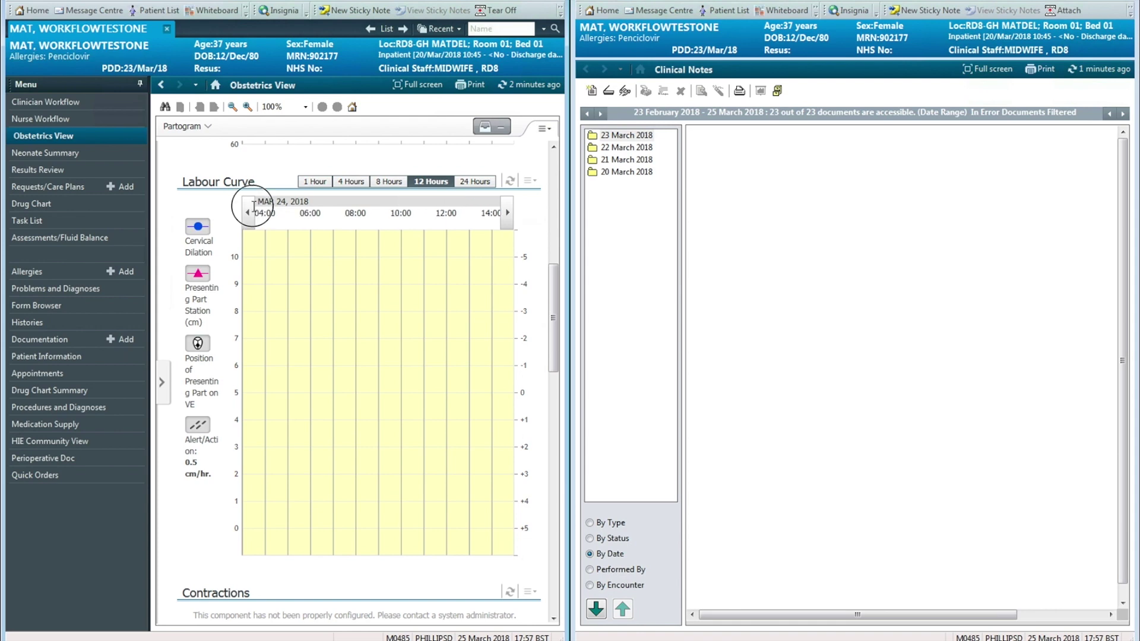
{"action": "left_click", "coordinate": [250, 211]}
{"action": "left_click", "coordinate": [250, 211]}
{"action": "left_click", "coordinate": [251, 211]}
{"action": "left_click", "coordinate": [250, 211]}
{"action": "left_click", "coordinate": [250, 212]}
{"action": "left_click", "coordinate": [250, 211]}
{"action": "left_click", "coordinate": [251, 211]}
{"action": "left_click", "coordinate": [250, 211]}
{"action": "left_click", "coordinate": [250, 211]}
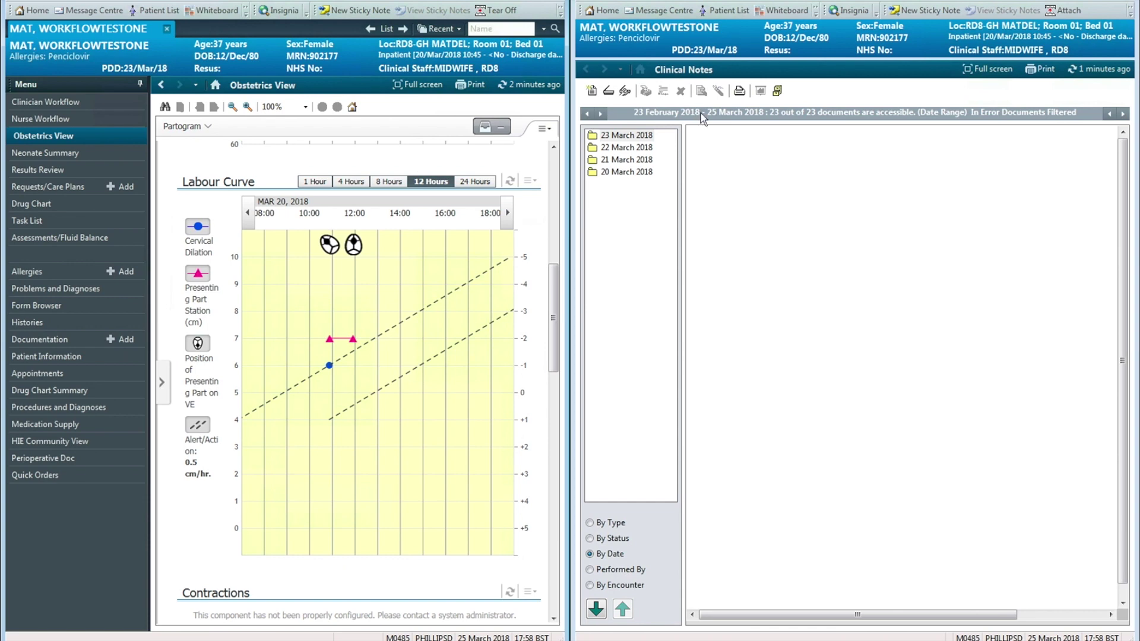
Add an Obstetrics Assessment note in the torn-off Clinical Notes window with the subject "review in labour" and the body "test test".
{"action": "left_click", "coordinate": [707, 137]}
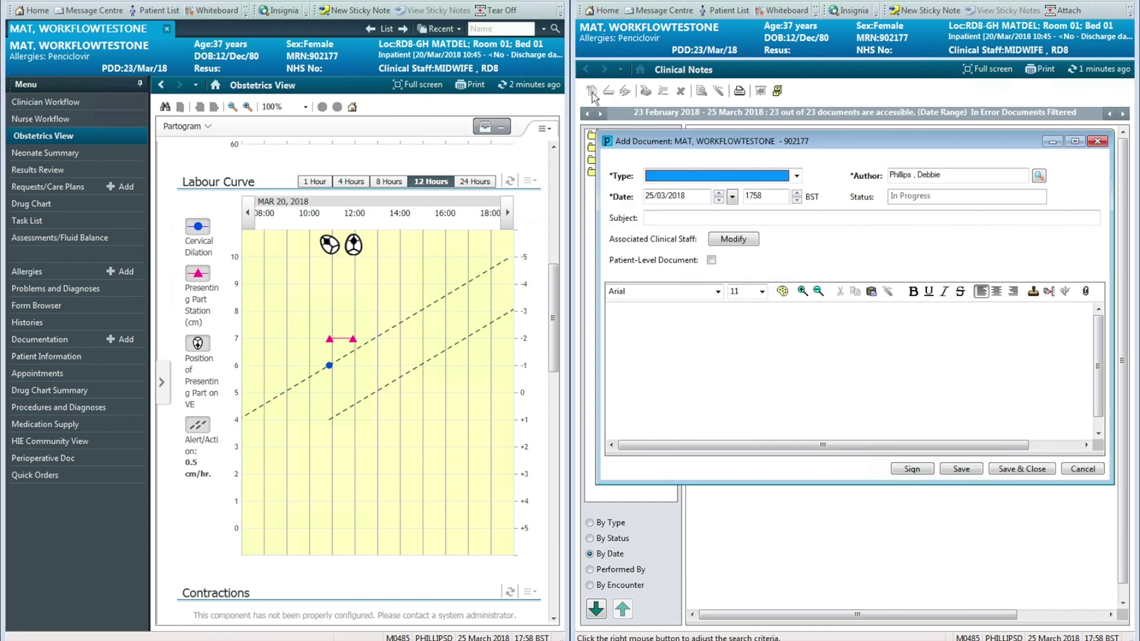
{"action": "left_click", "coordinate": [778, 176]}
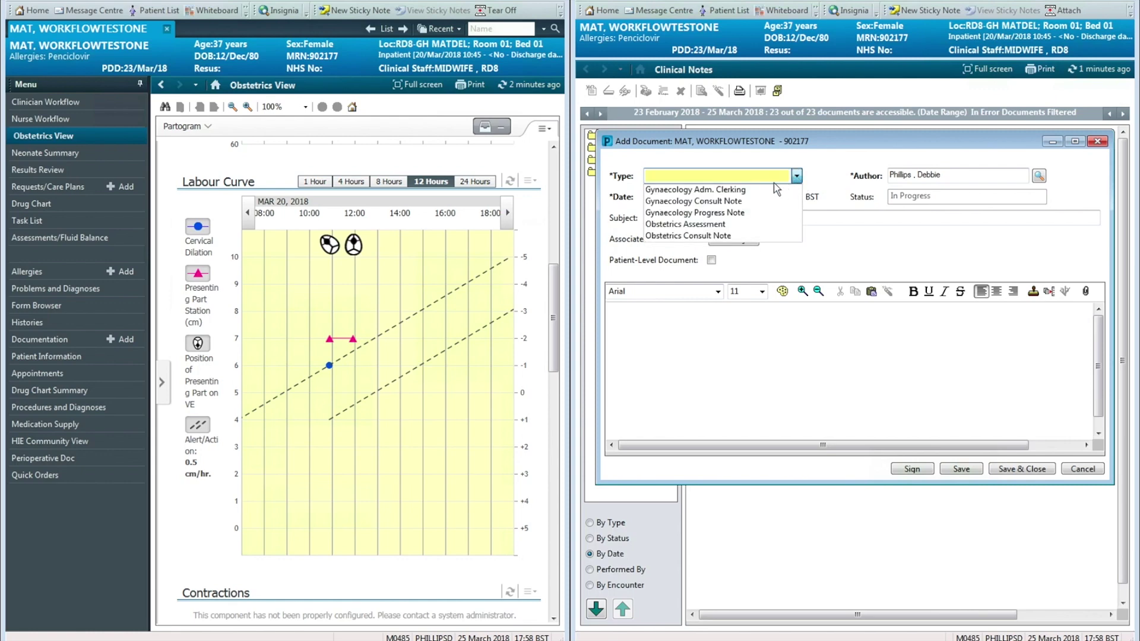
{"action": "left_click", "coordinate": [697, 226]}
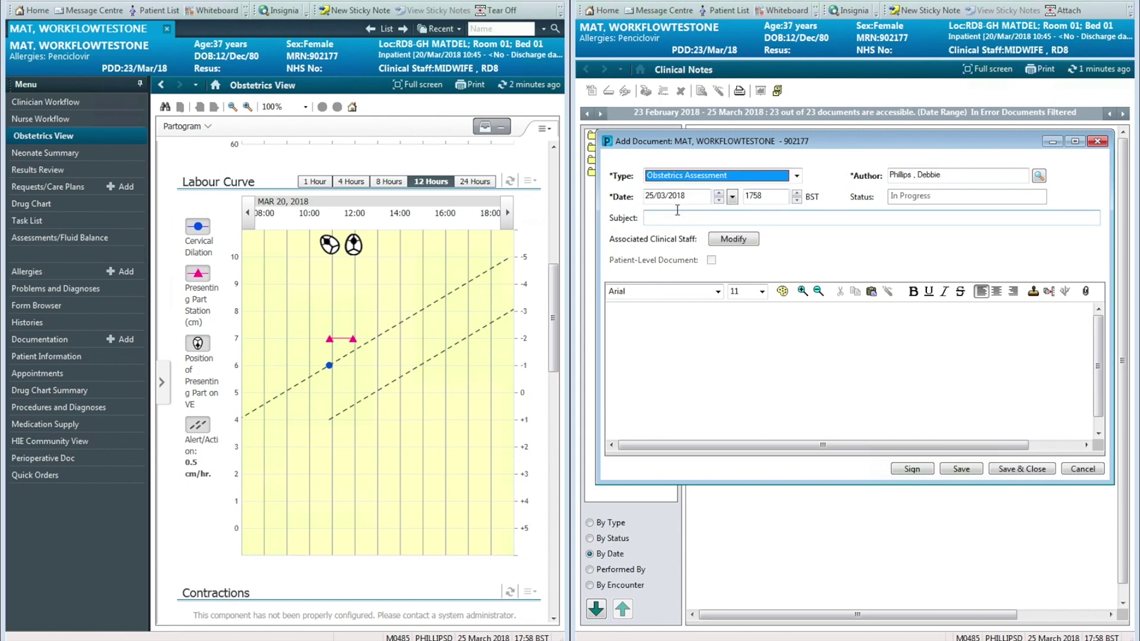
{"action": "left_click", "coordinate": [675, 218]}
{"action": "type", "text": "review "}
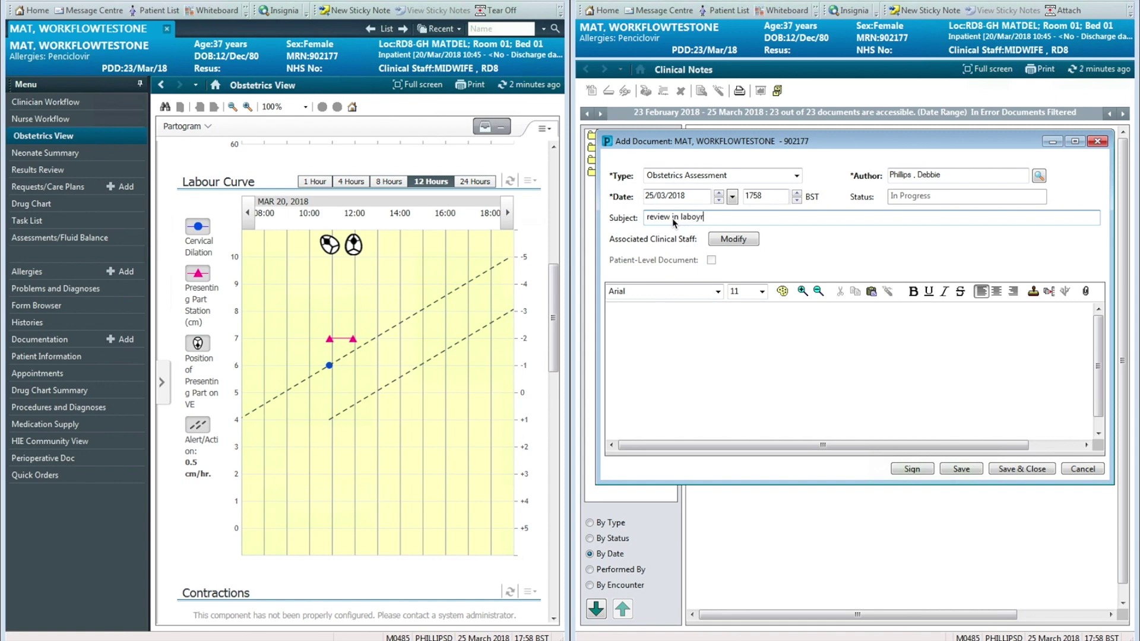
{"action": "type", "text": "in labour"}
{"action": "left_click", "coordinate": [649, 338]}
{"action": "type", "text": "test test"}
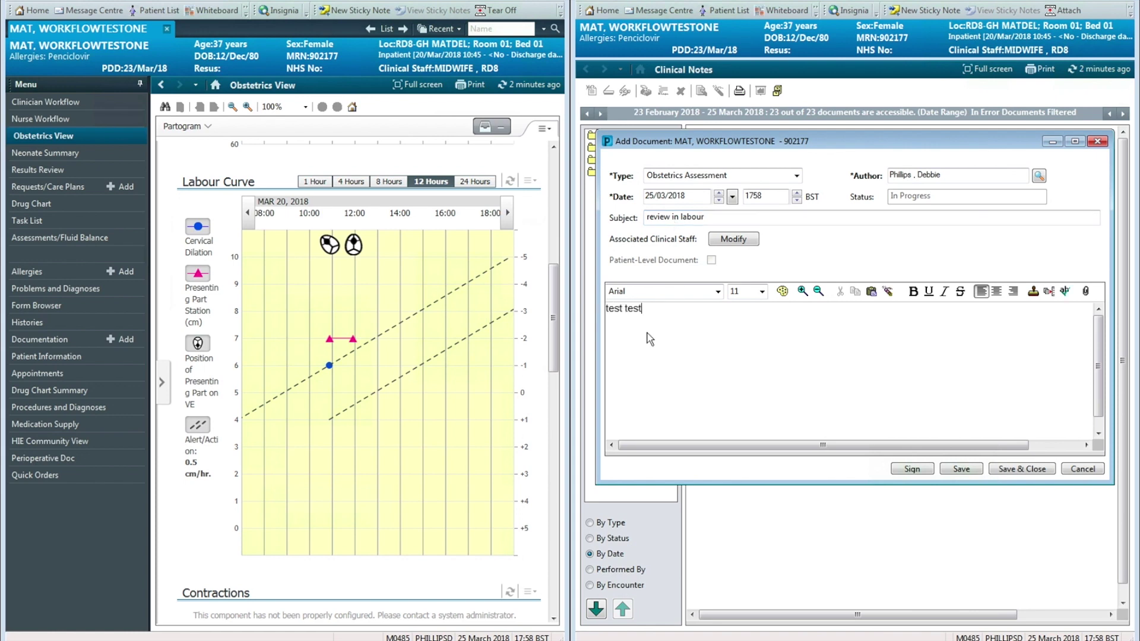
Check the Partogram's fetal heart rate chart, and open Assessments/Fluid Balance in the main chart beside the draft note.
{"action": "left_click_drag", "start_coordinate": [555, 305], "coordinate": [555, 241]}
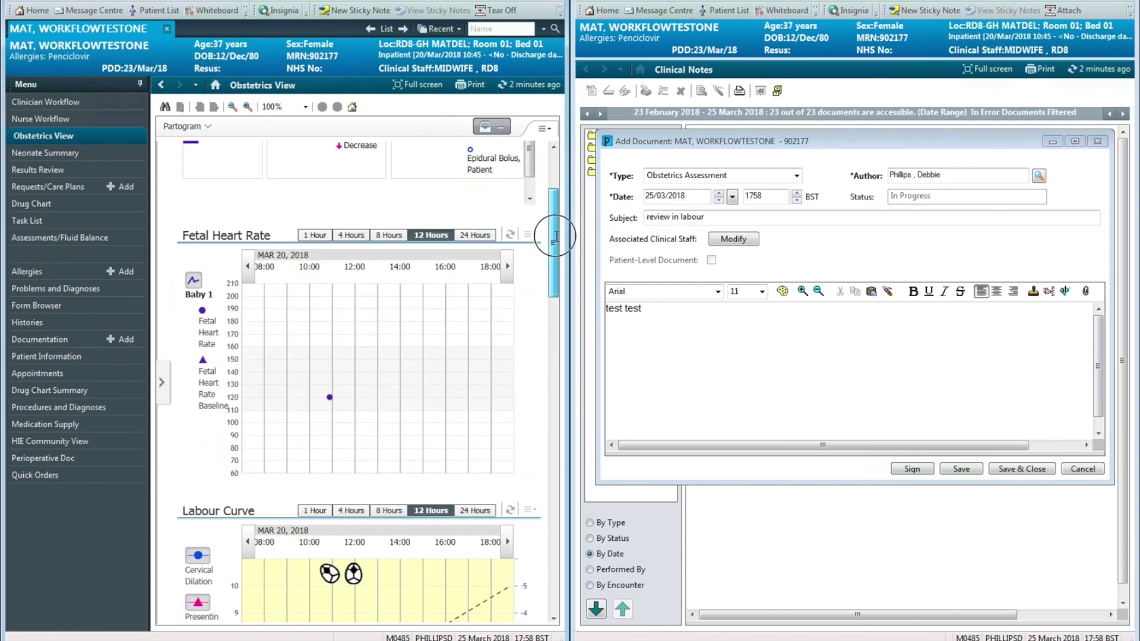
{"action": "left_click", "coordinate": [66, 237]}
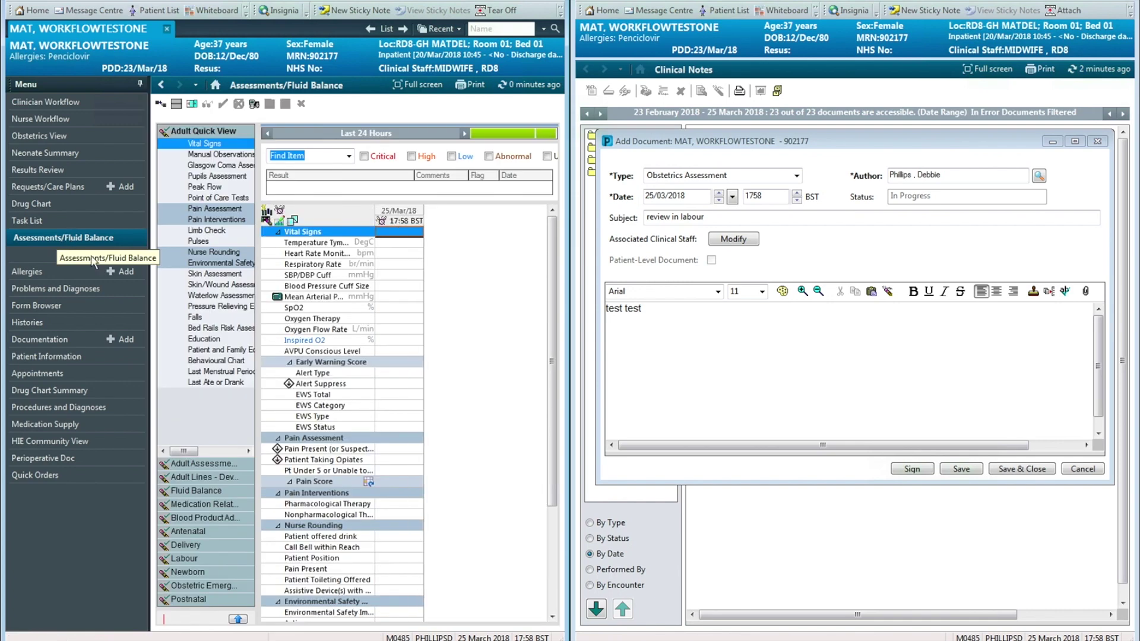
Expand the Labour assessments, browse the Abdominal Palpation and Fetal Heart Monitoring sections, and widen the section list to fit the full names.
{"action": "left_click", "coordinate": [196, 554]}
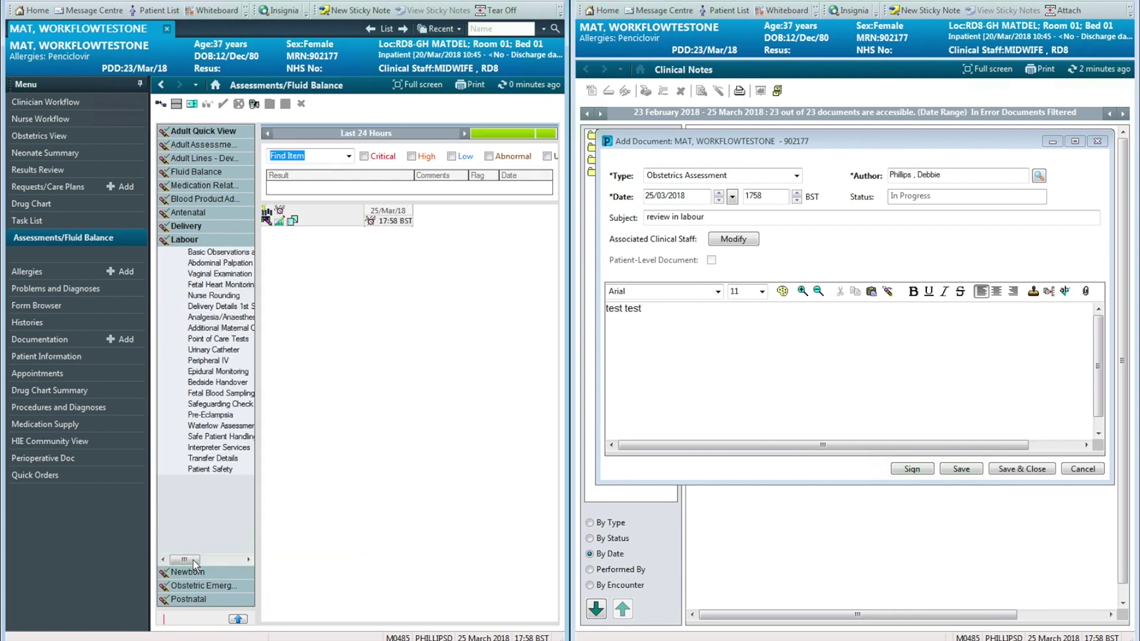
{"action": "left_click", "coordinate": [190, 263]}
{"action": "left_click", "coordinate": [202, 284]}
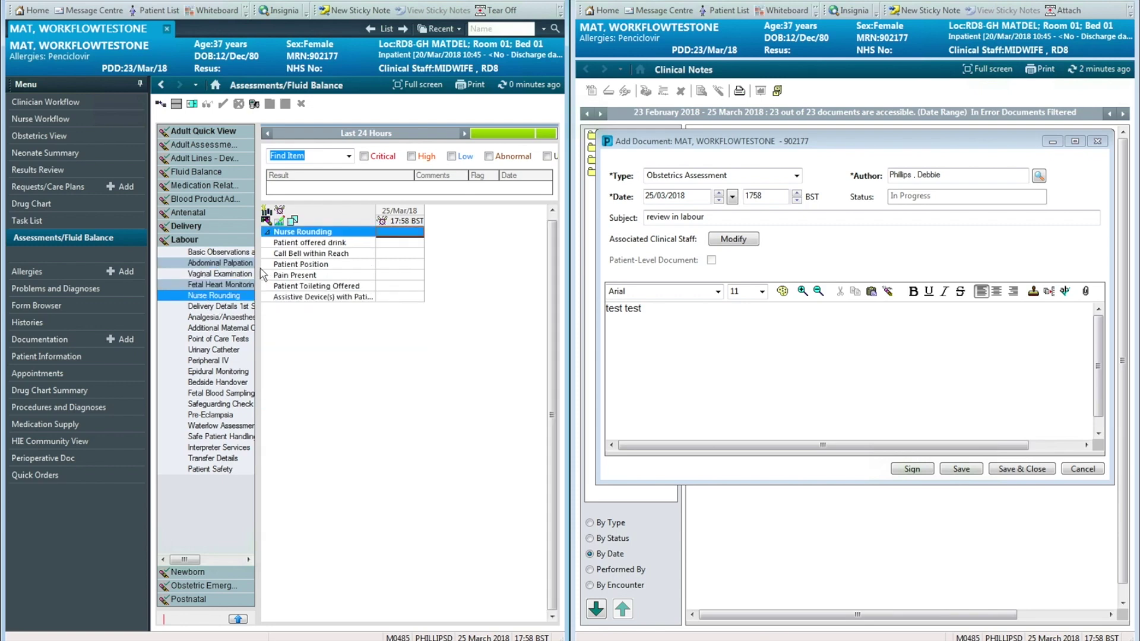
{"action": "left_click_drag", "start_coordinate": [258, 270], "coordinate": [320, 259]}
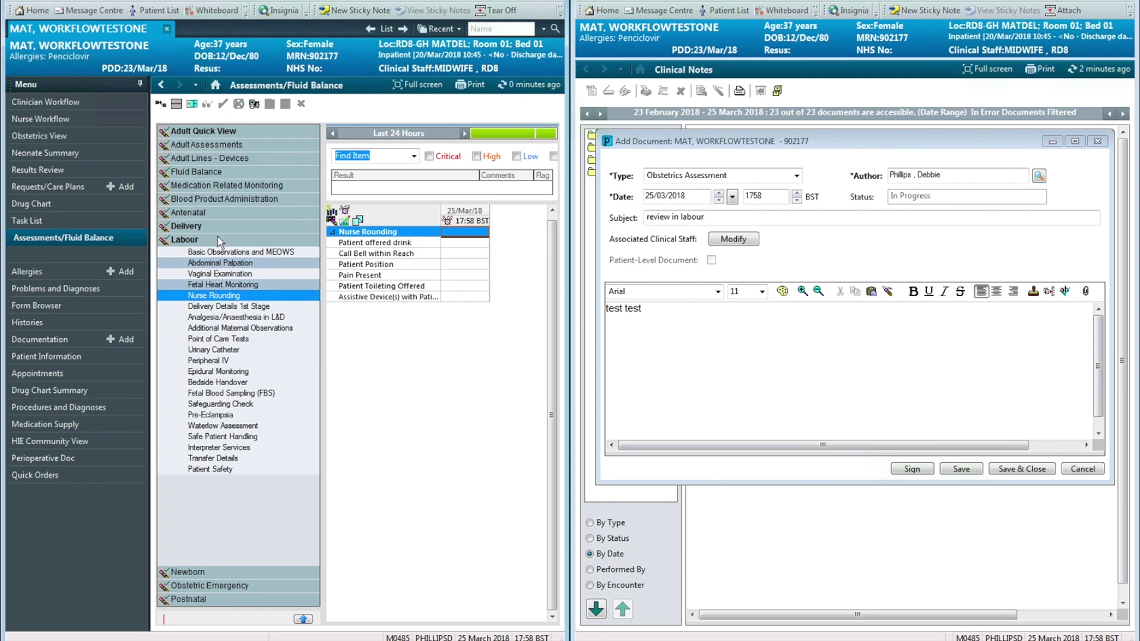
Switch to the next patient on the list, signing the unsaved "review in labour" note and acknowledging the VTE reassessment alert.
{"action": "left_click", "coordinate": [643, 314]}
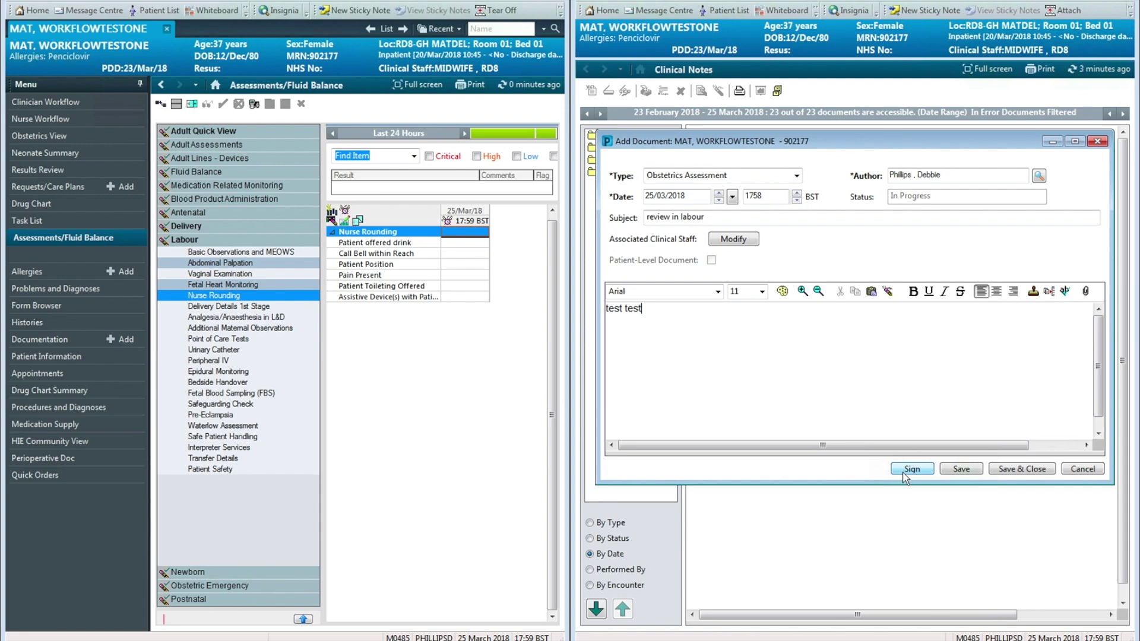
{"action": "left_click", "coordinate": [403, 27]}
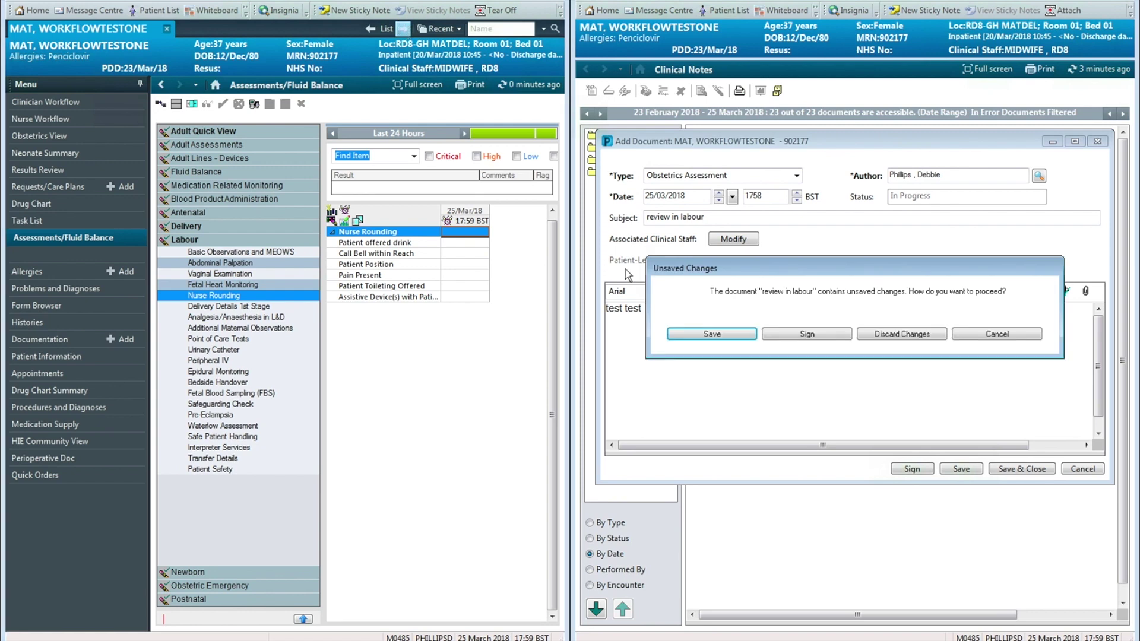
{"action": "left_click", "coordinate": [790, 333]}
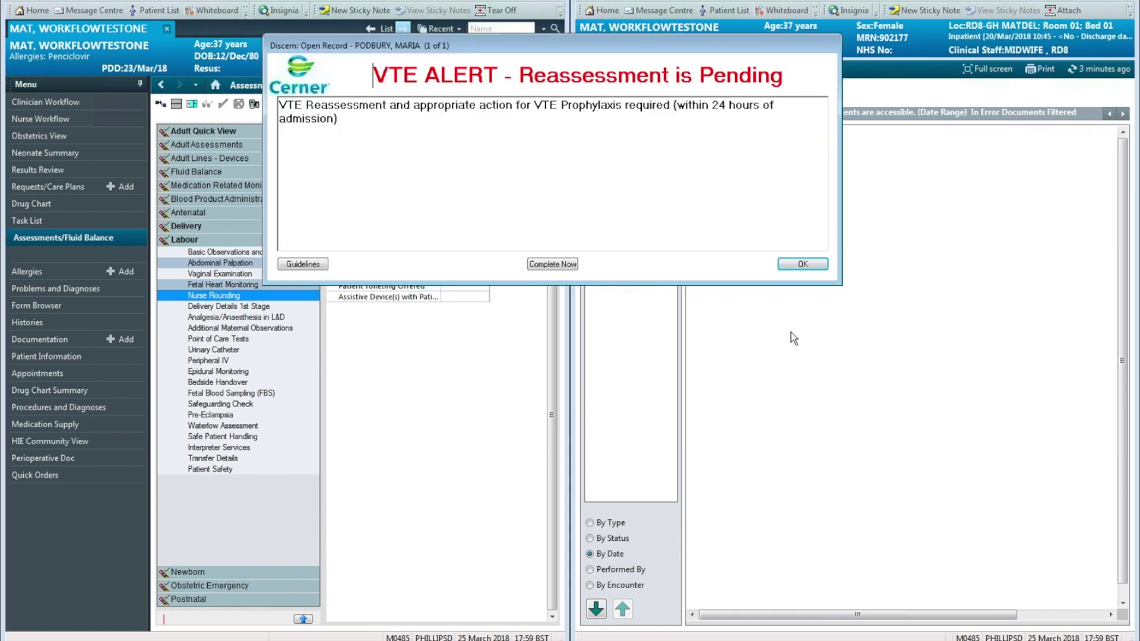
{"action": "key", "text": "Return"}
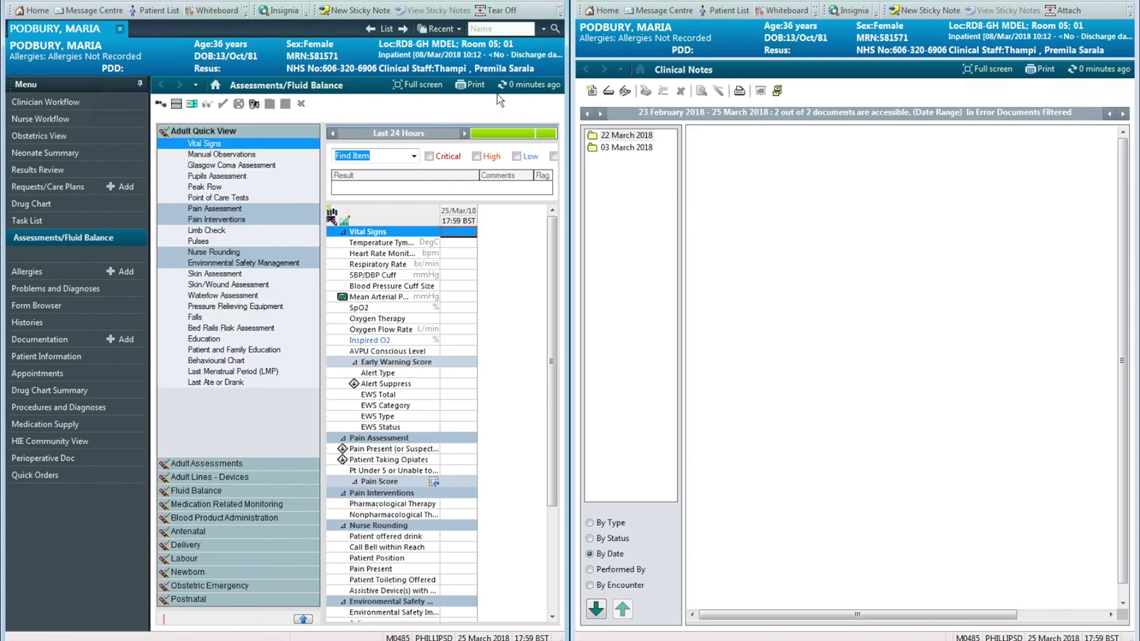
Move on to the following patient in the list, acknowledging the VTE alert on closing the current record.
{"action": "left_click", "coordinate": [403, 30]}
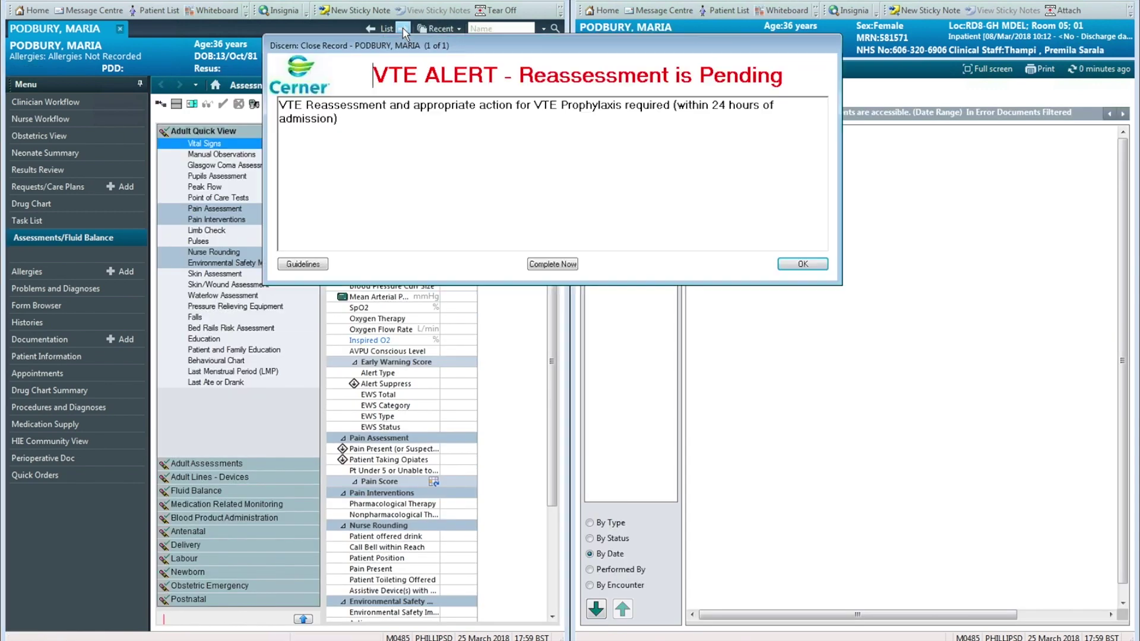
{"action": "left_click", "coordinate": [796, 263]}
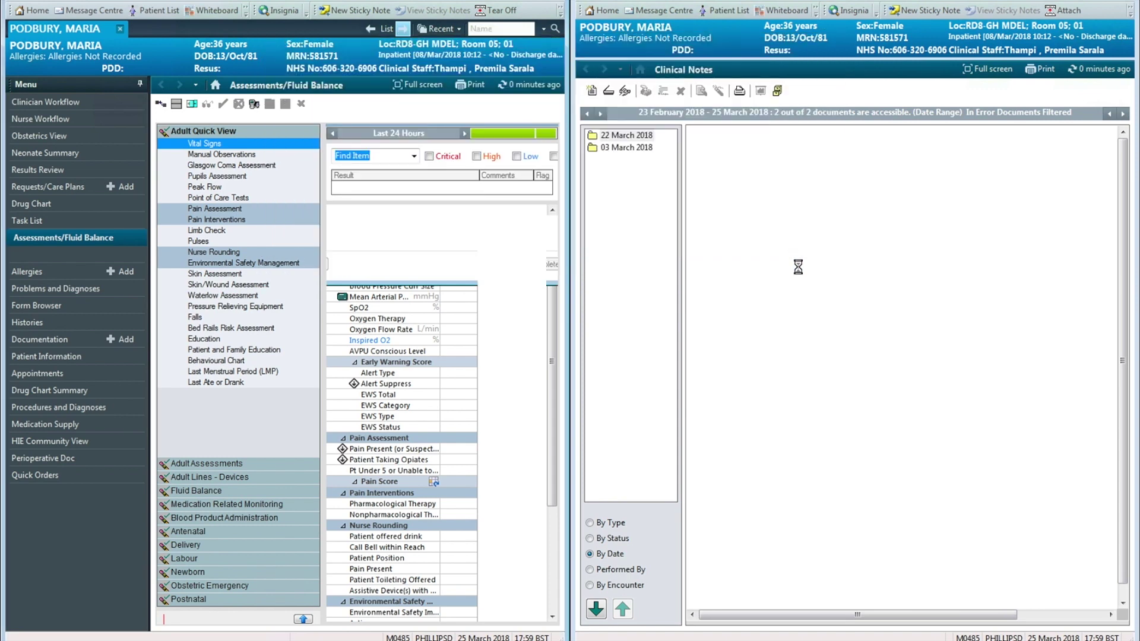